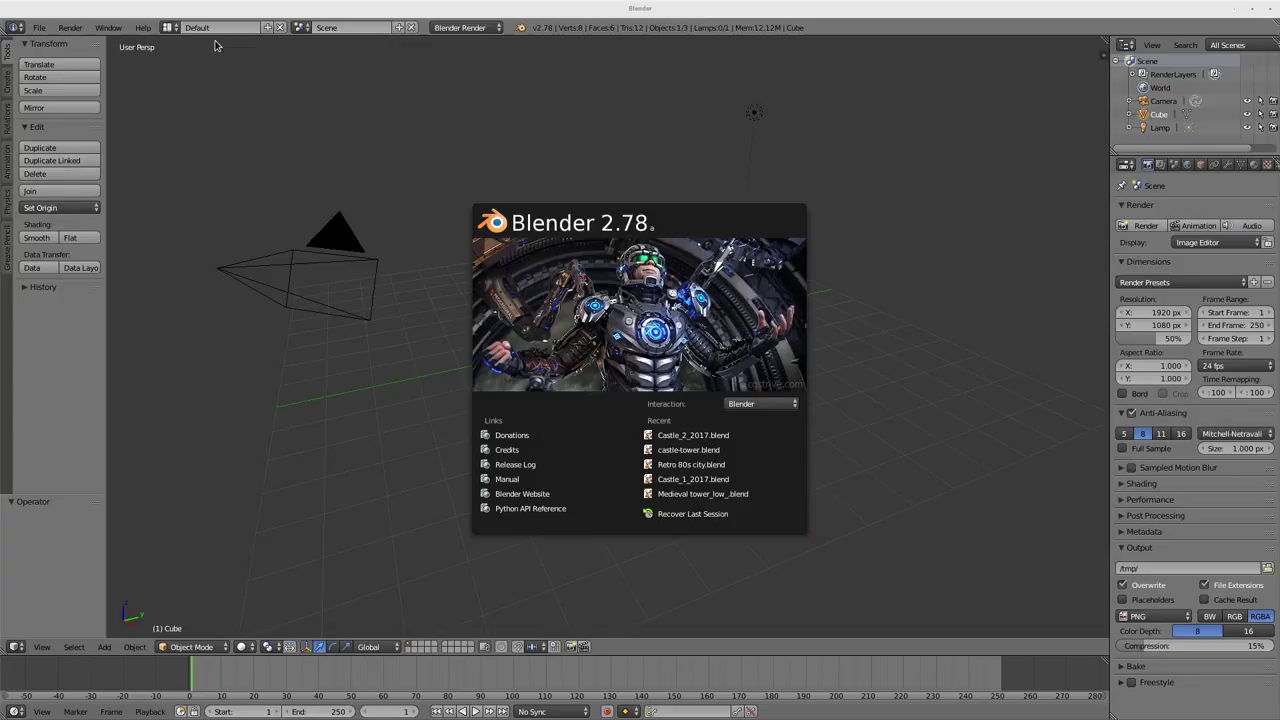
Switch the screen layout to Video Editing
click(165, 27)
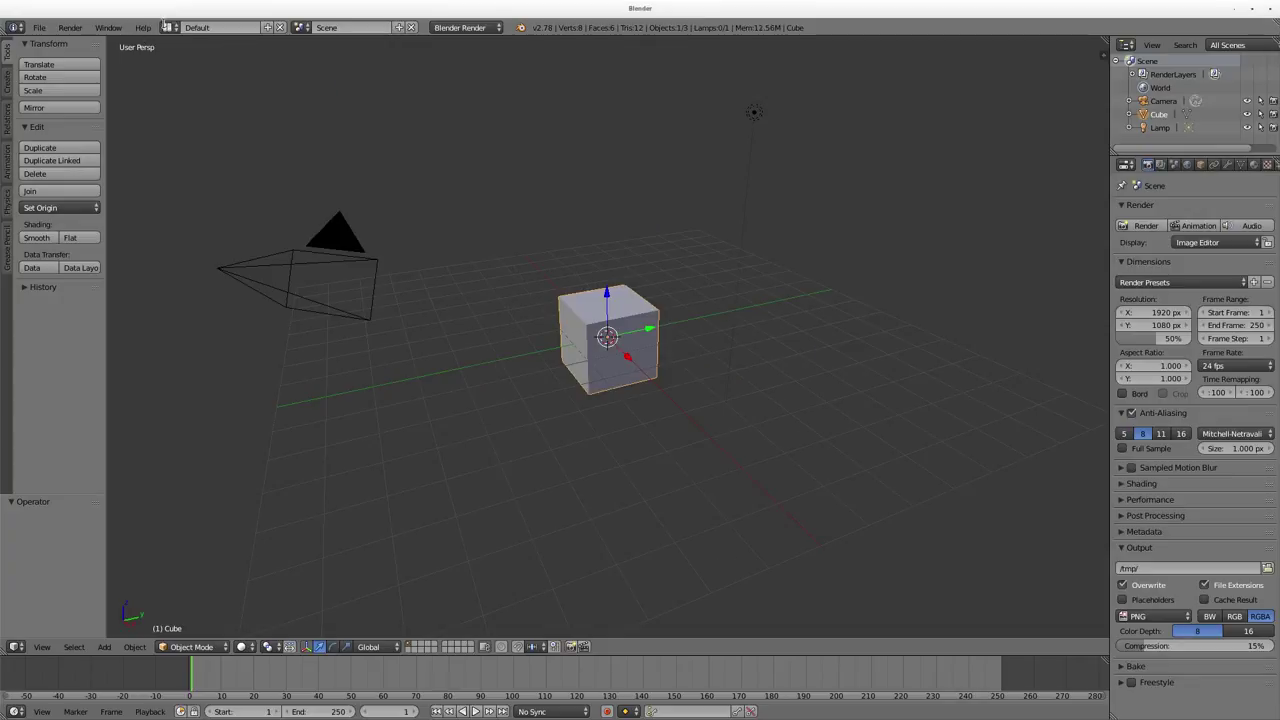
click(170, 27)
click(212, 149)
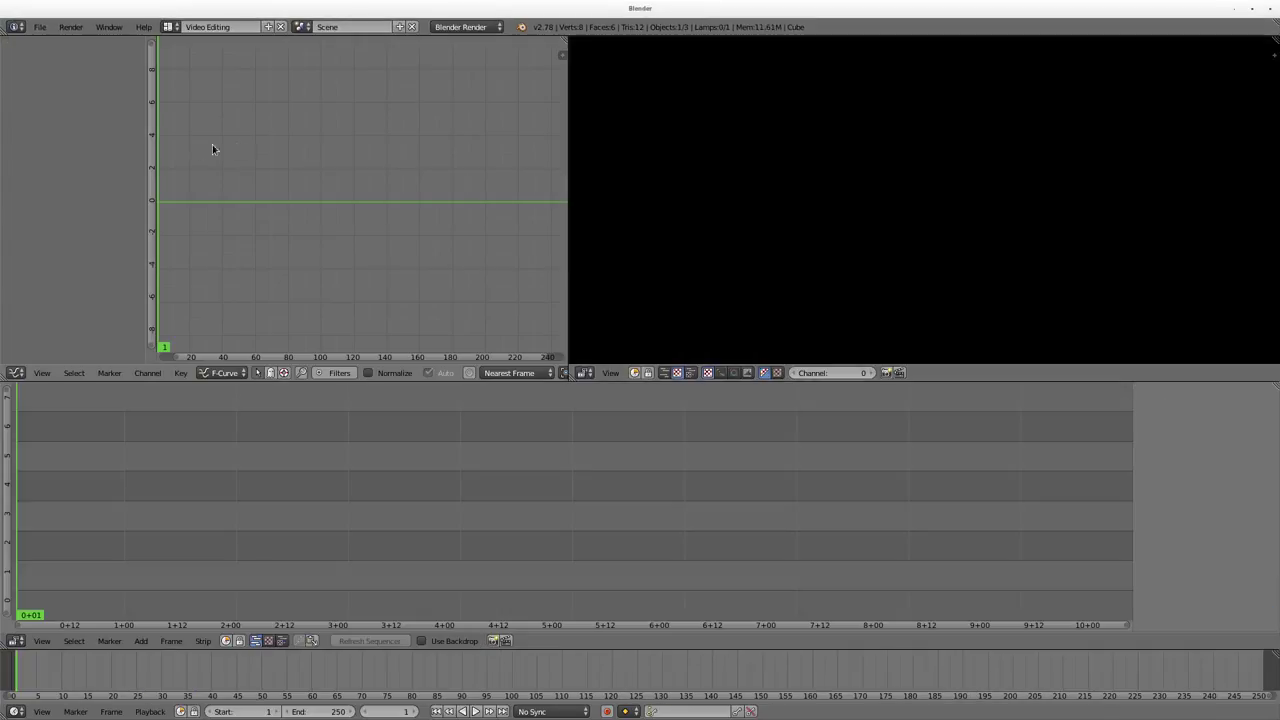
Add MVI_3576.MOV from /tmp/videos as a 116-frame movie strip on channel 1
click(141, 641)
click(185, 586)
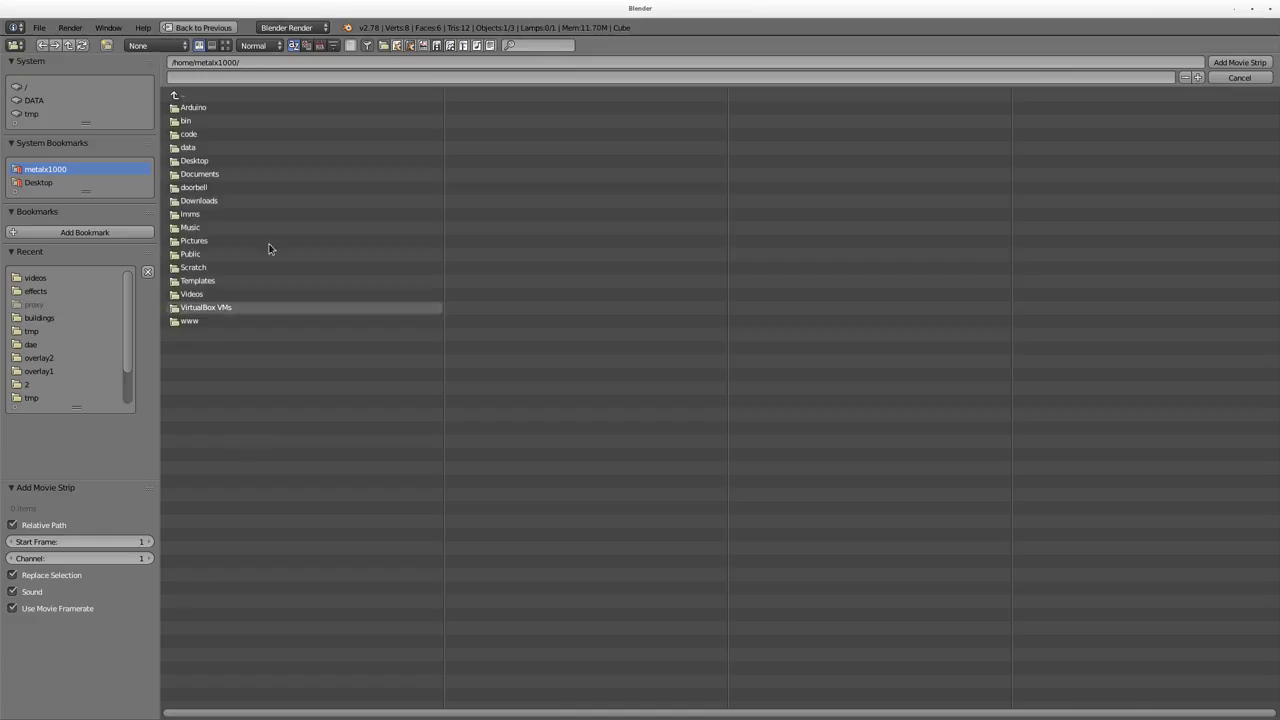
click(48, 280)
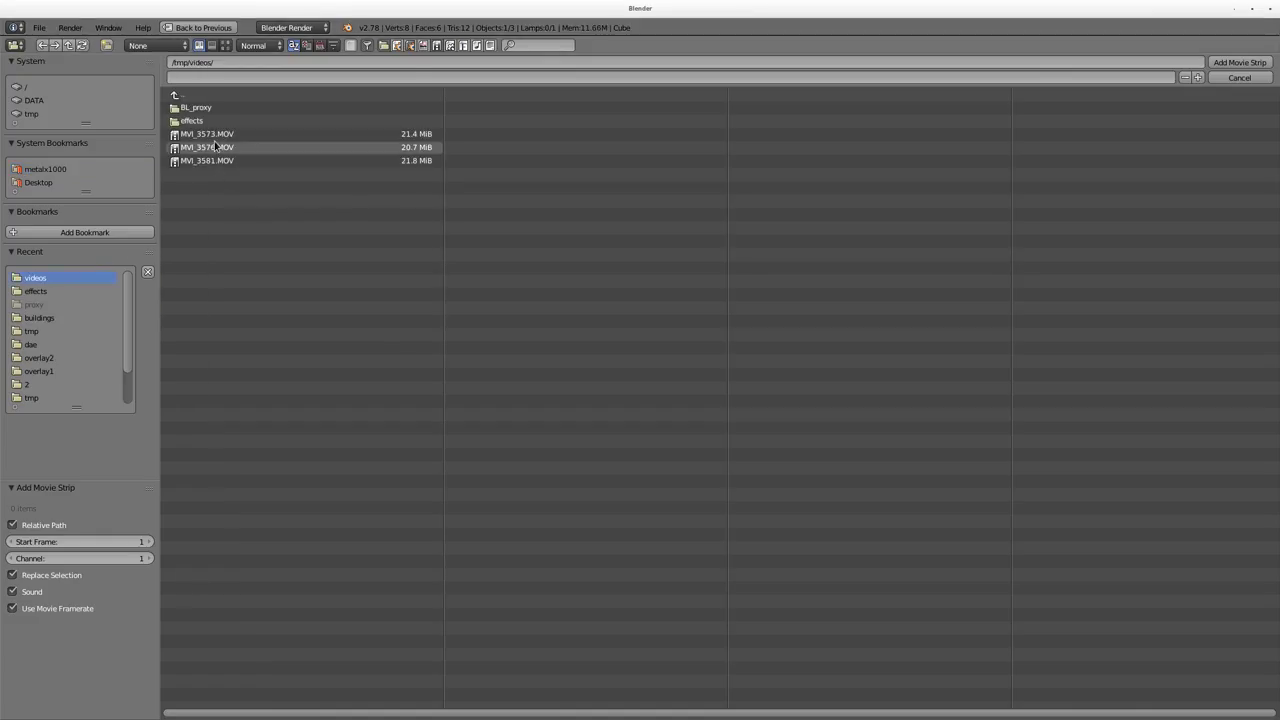
click(280, 151)
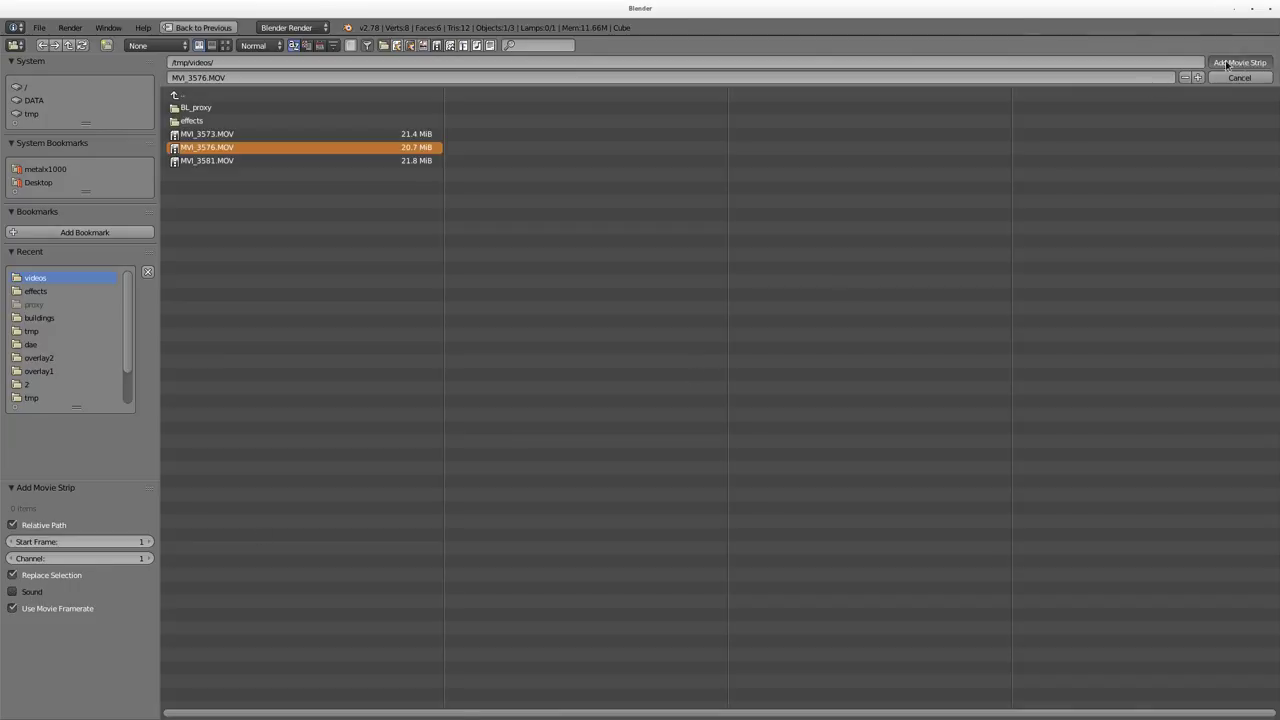
click(1227, 64)
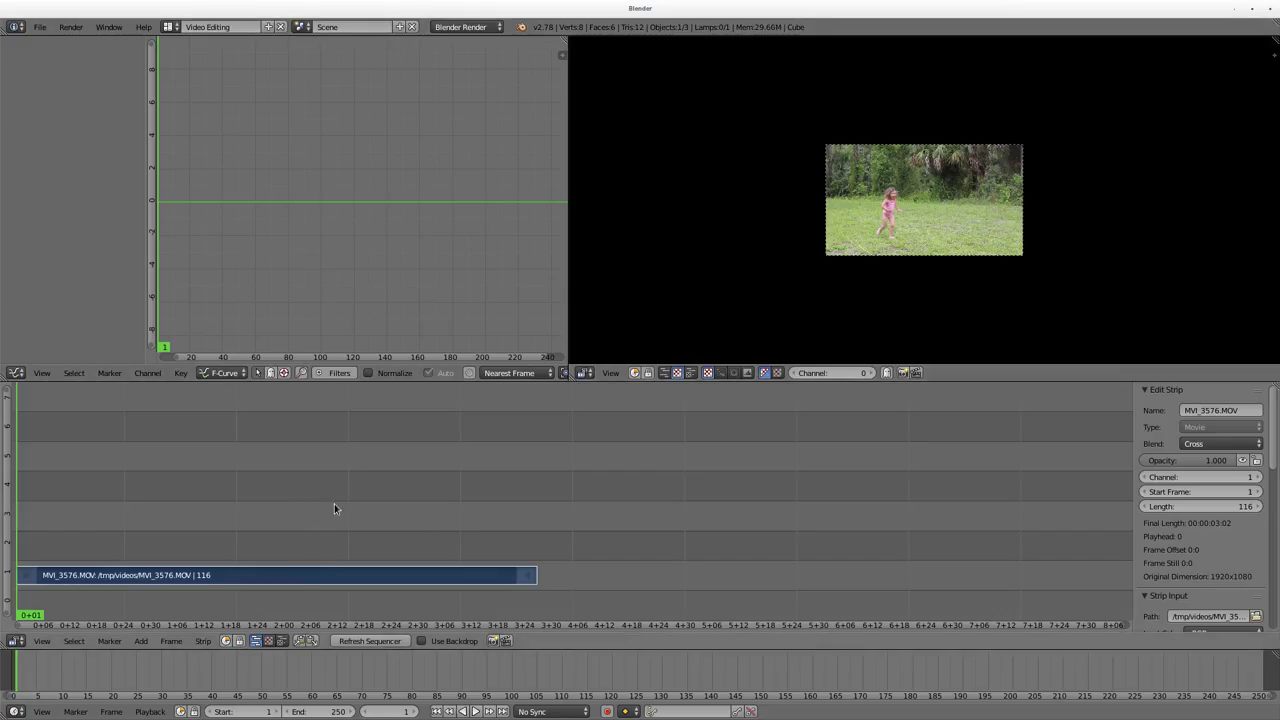
Frame the whole strip in the timeline and preview, then play the clip back with Alt+A
key(Home)
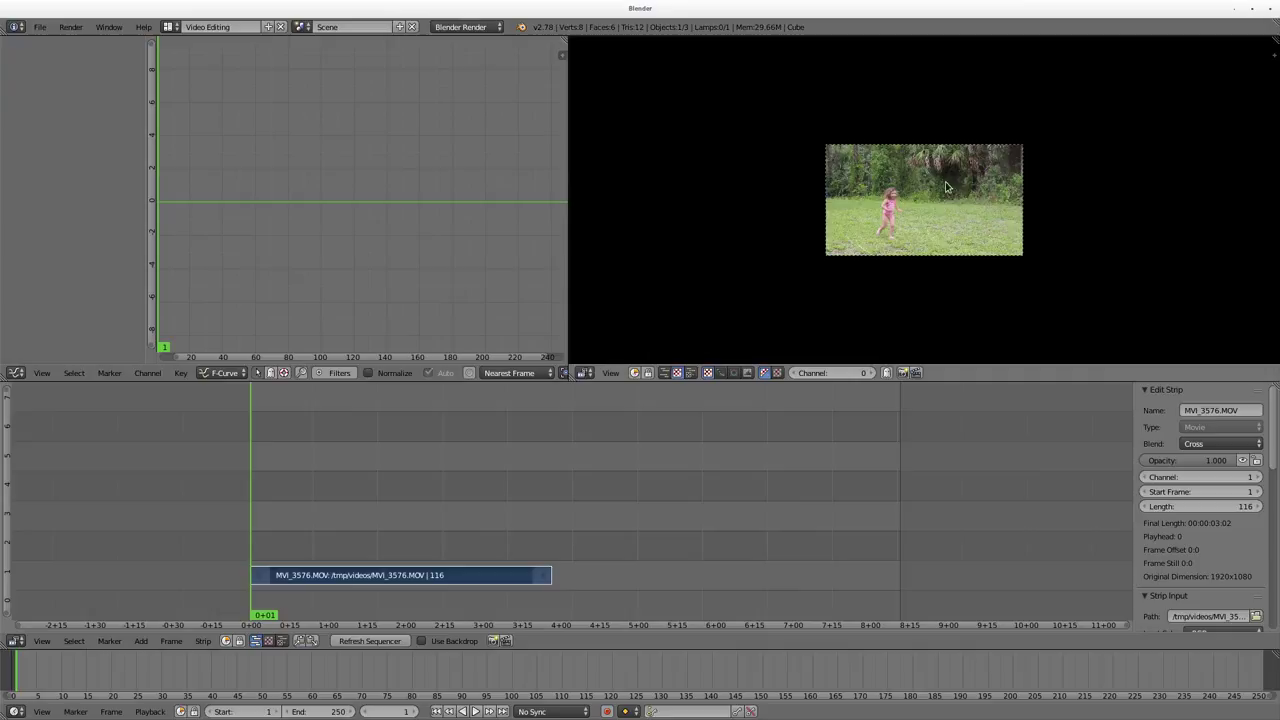
key(Home)
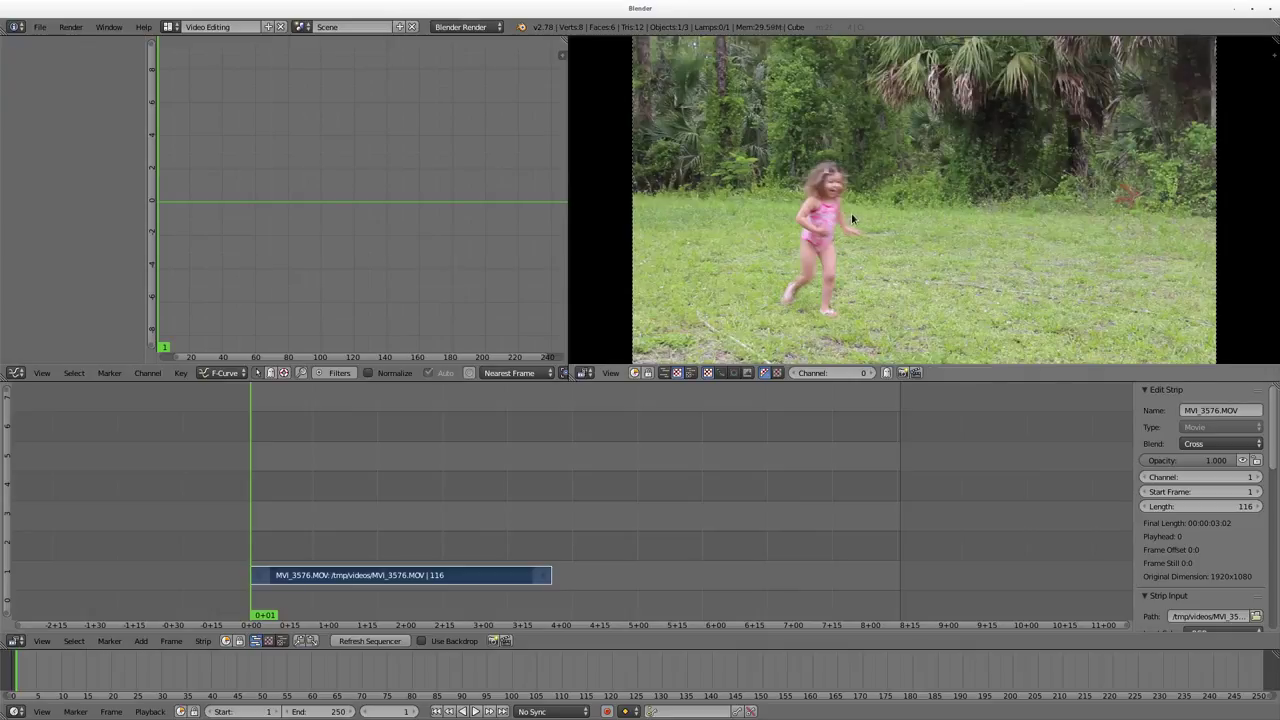
key(alt+a)
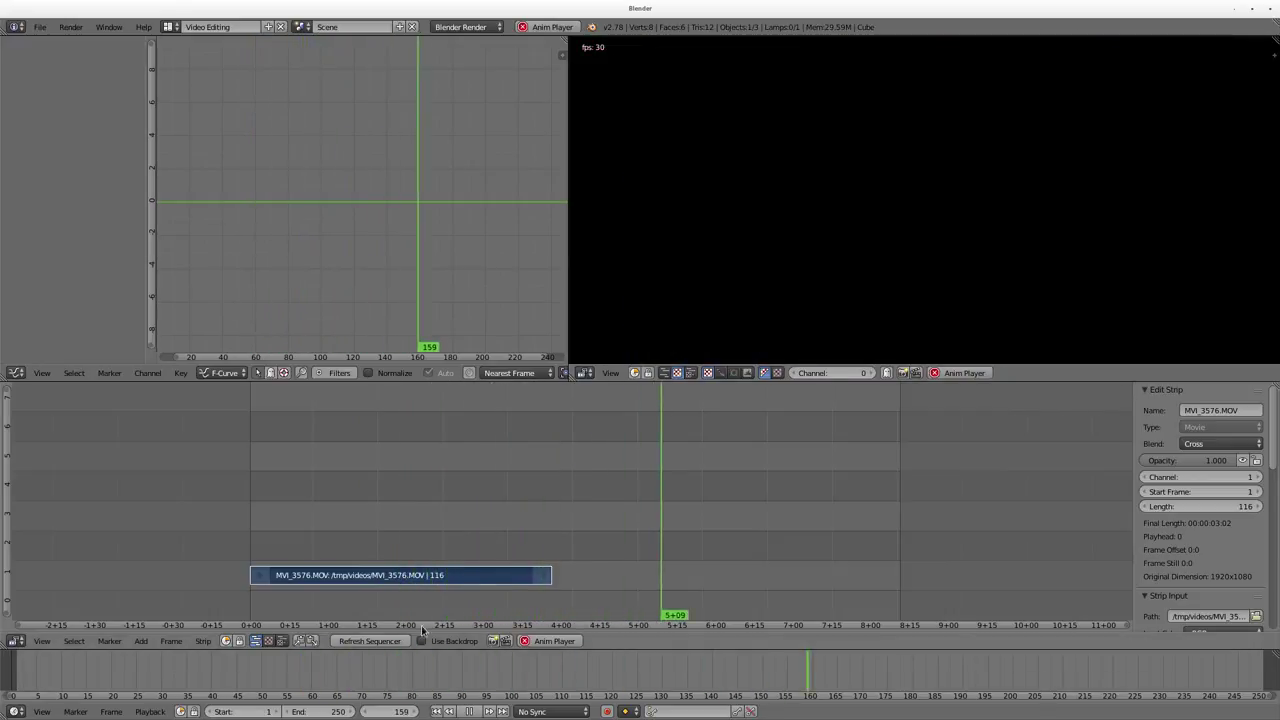
Add a Speed Control effect strip over MVI_3576.MOV and show its Effect Strip panel (Multiply Speed 1.00)
click(143, 641)
mouse_move(165, 545)
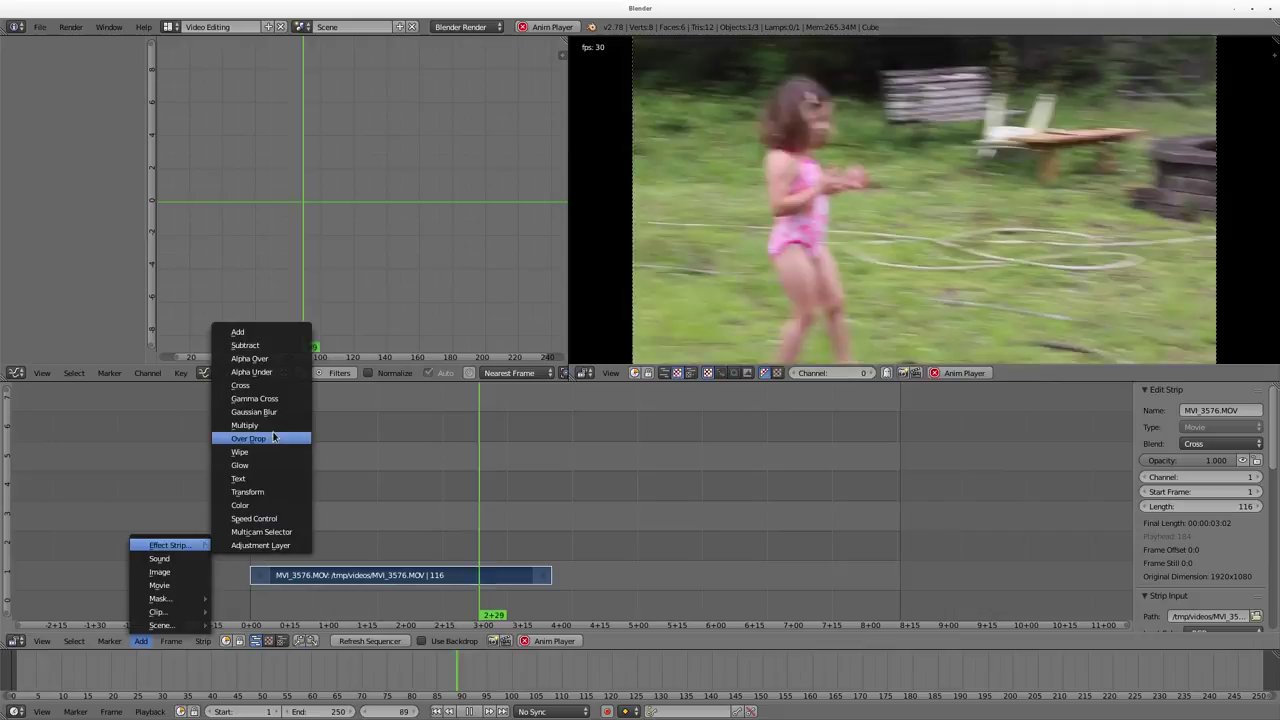
click(253, 518)
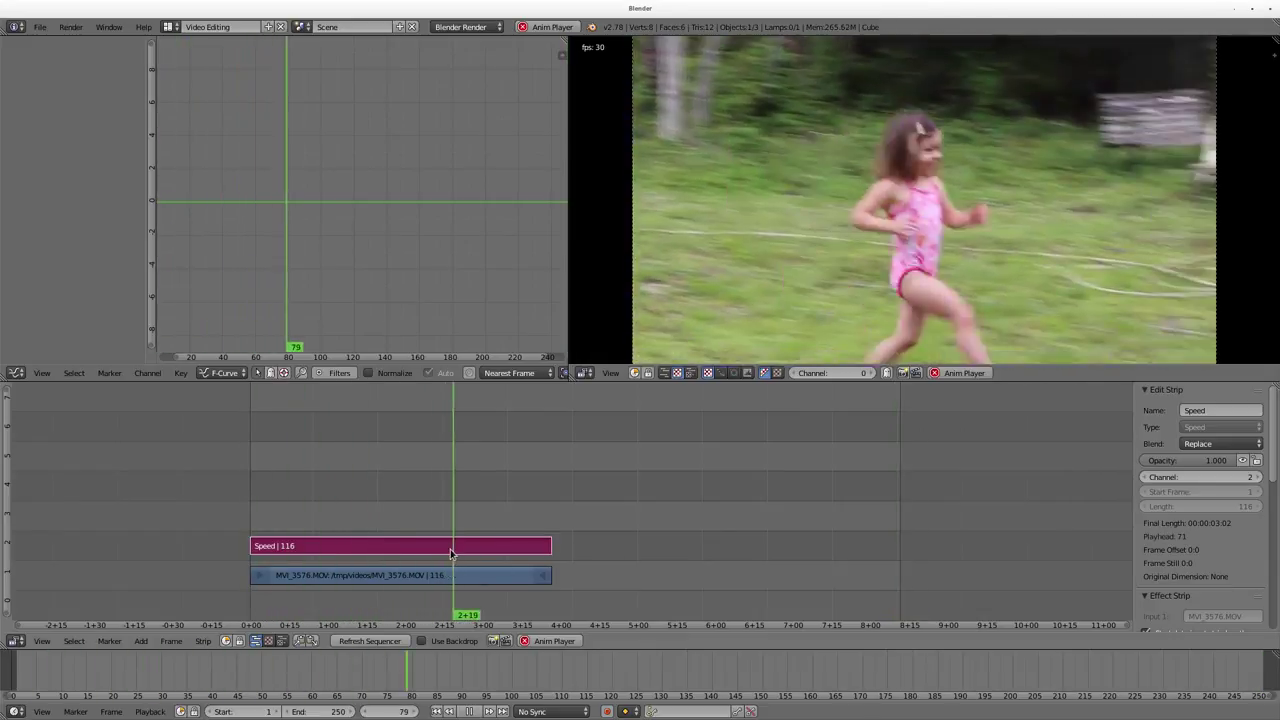
scroll(1210, 500, down, 3)
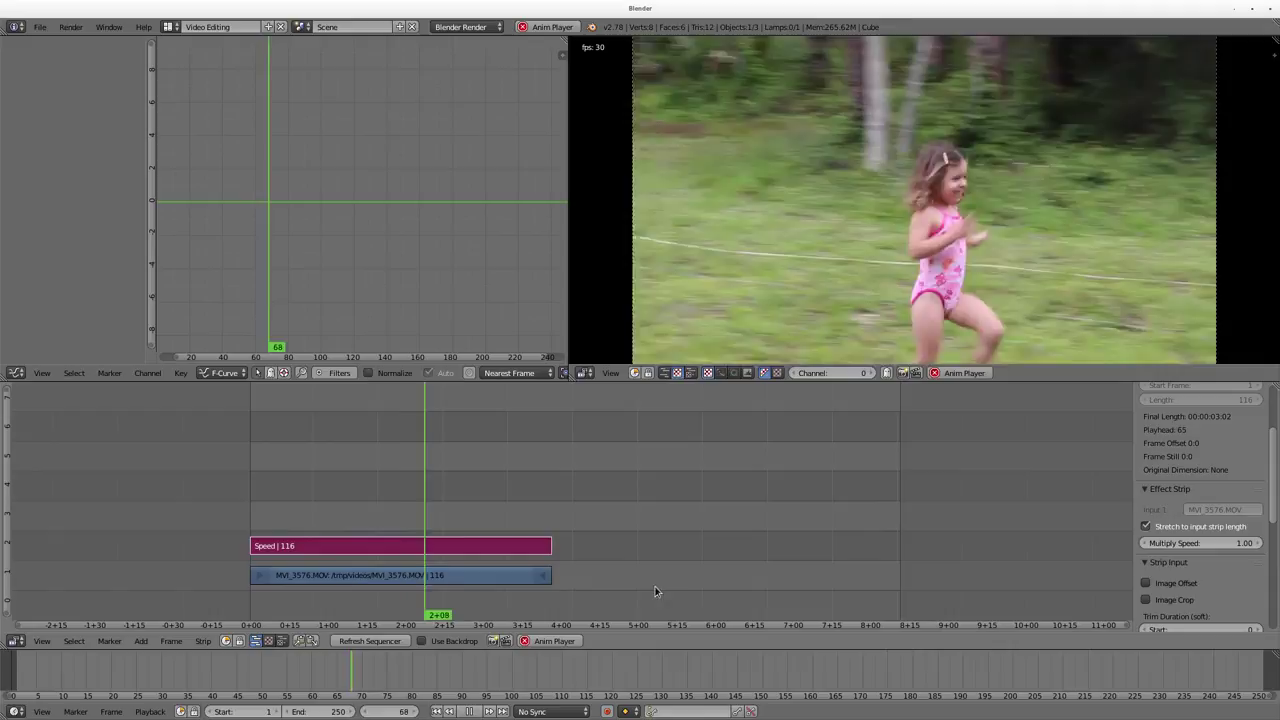
Move the movie strip's right handle, first to 34 frames, then out to 225 frames
right_click(547, 577)
key(g)
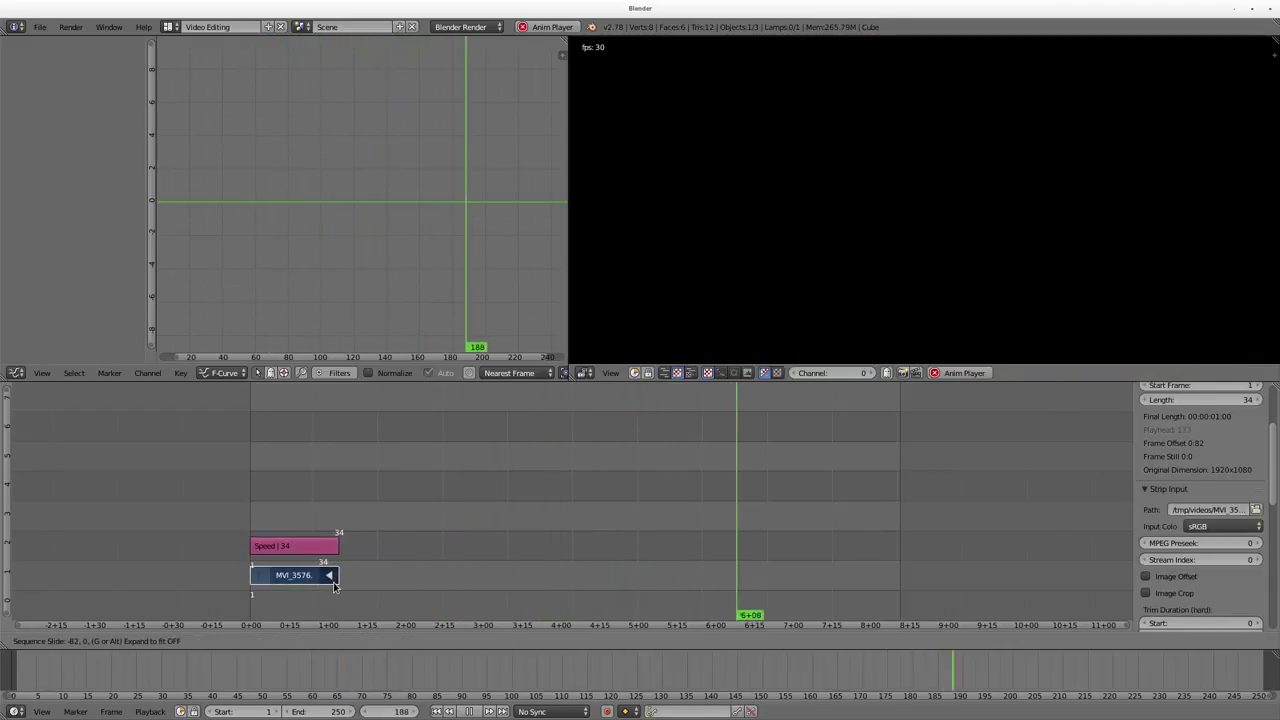
click(395, 573)
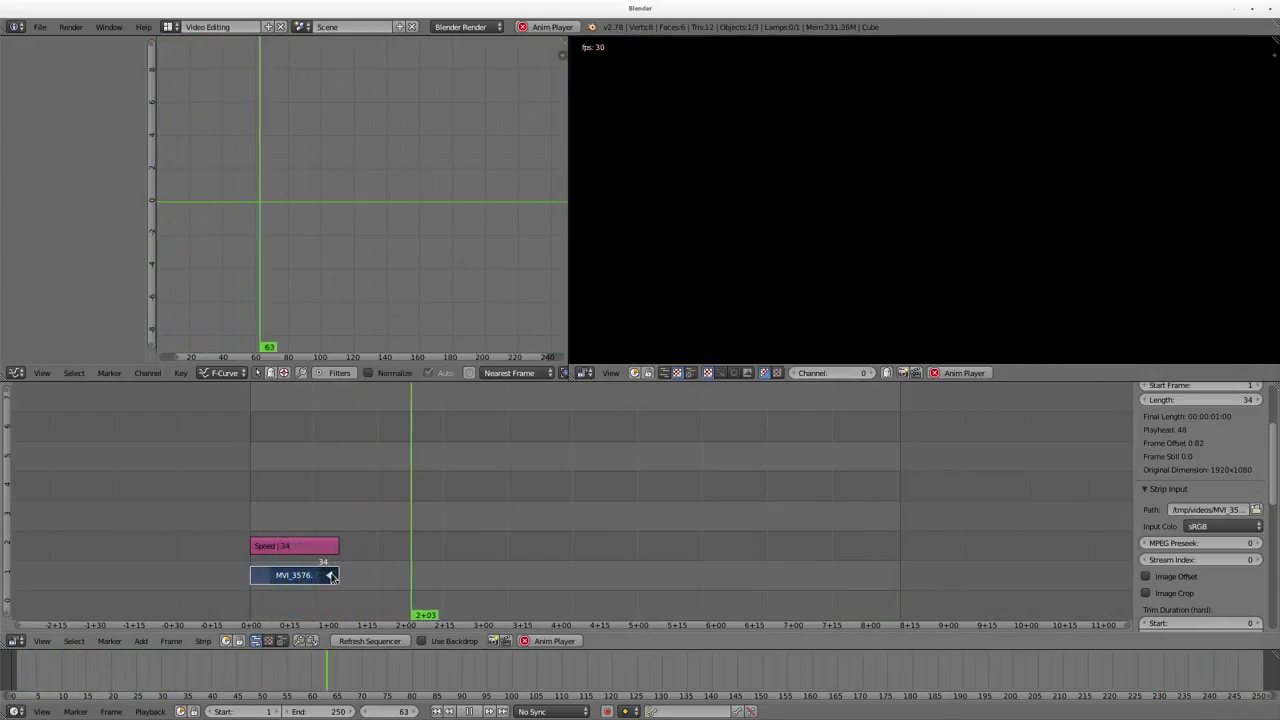
key(g)
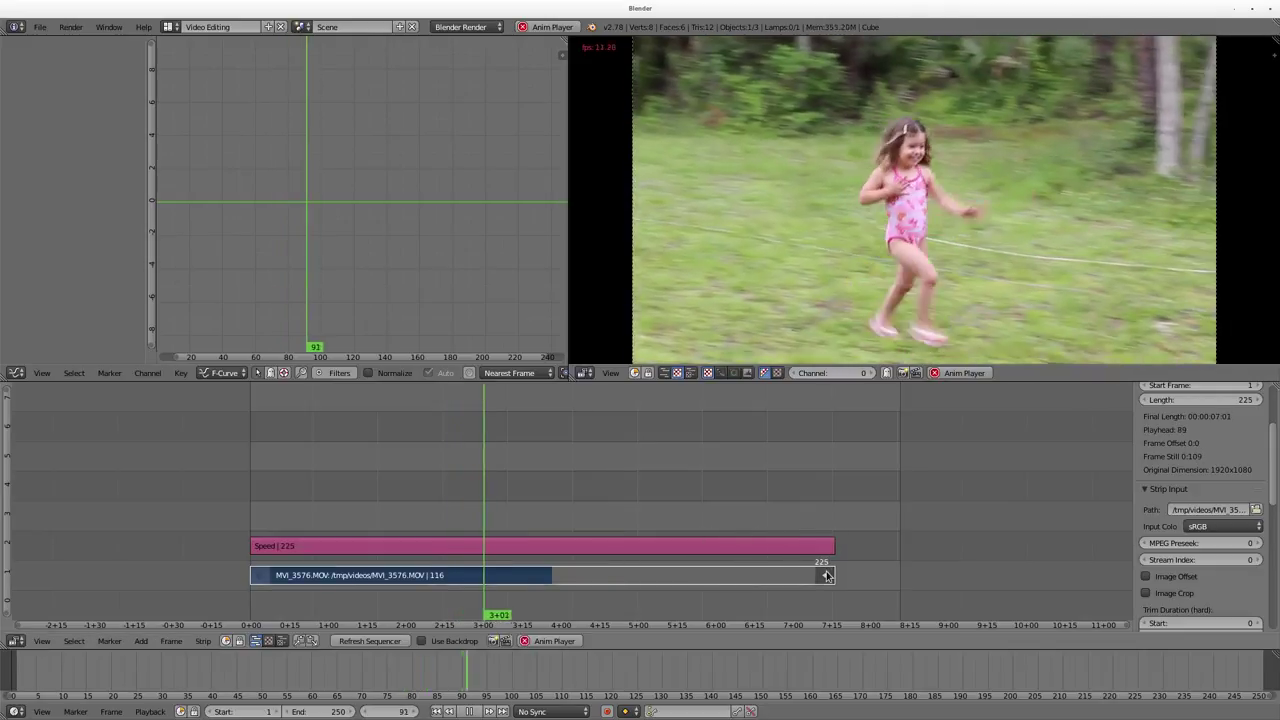
click(825, 572)
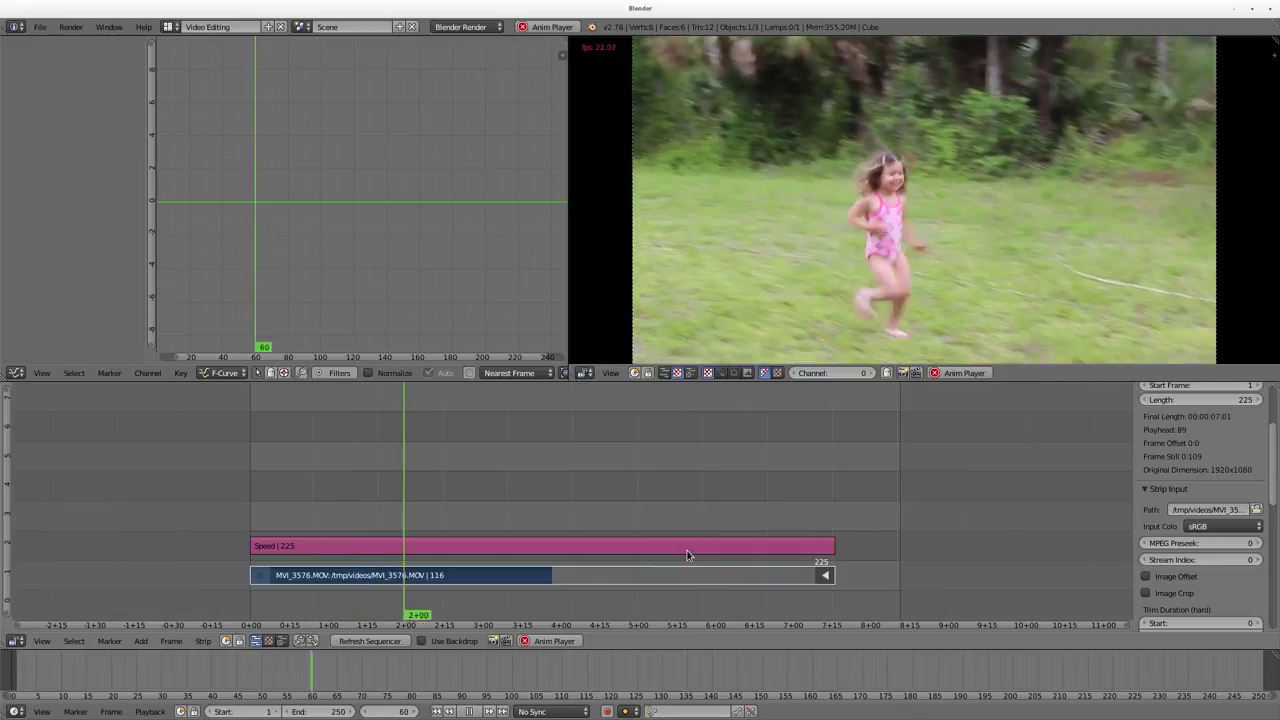
On the Speed strip, disable Stretch to input strip length, set Speed factor 1.000 and Multiply Speed 0.50
right_click(687, 548)
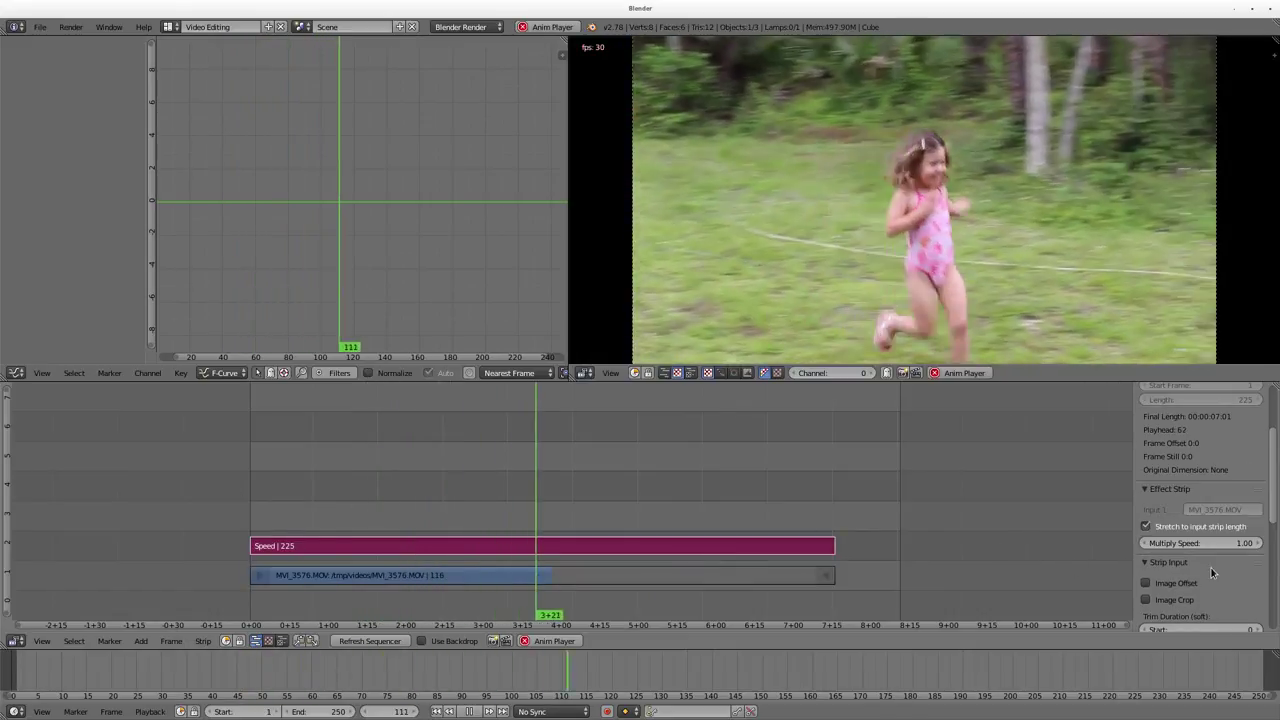
click(1184, 527)
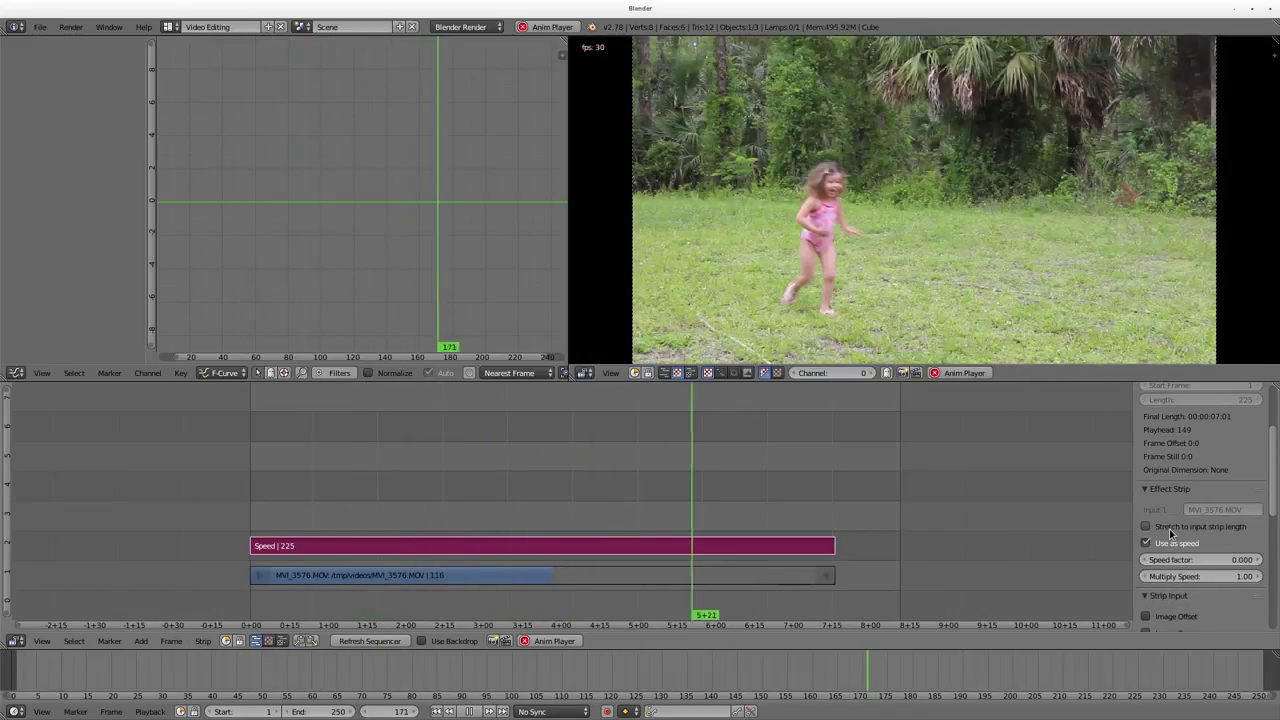
click(1202, 560)
text(1)
key(Return)
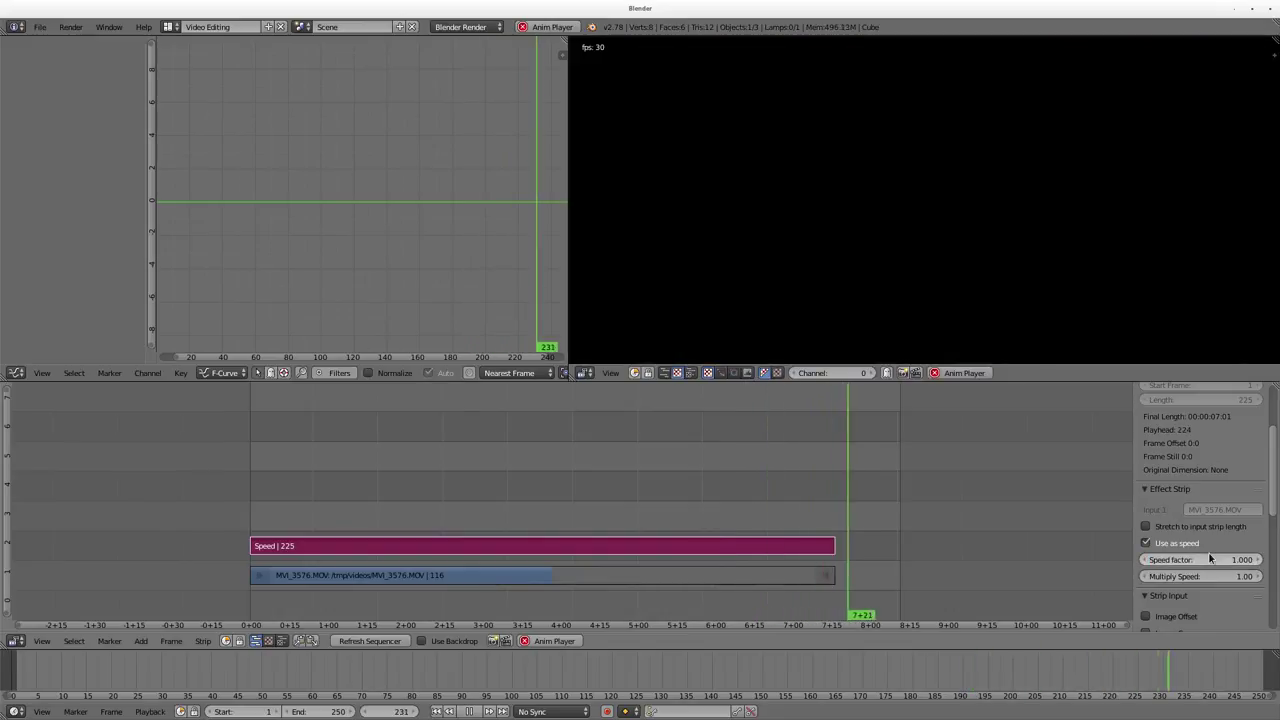
click(1219, 576)
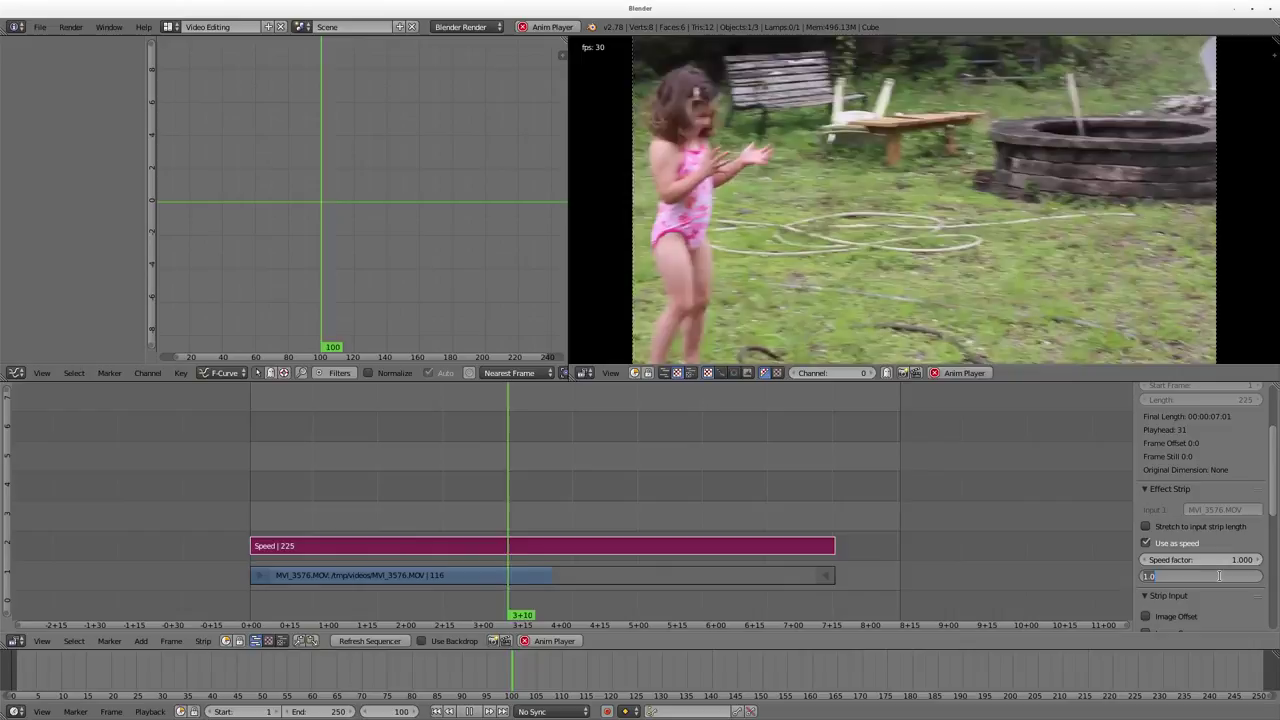
text(2)
key(Return)
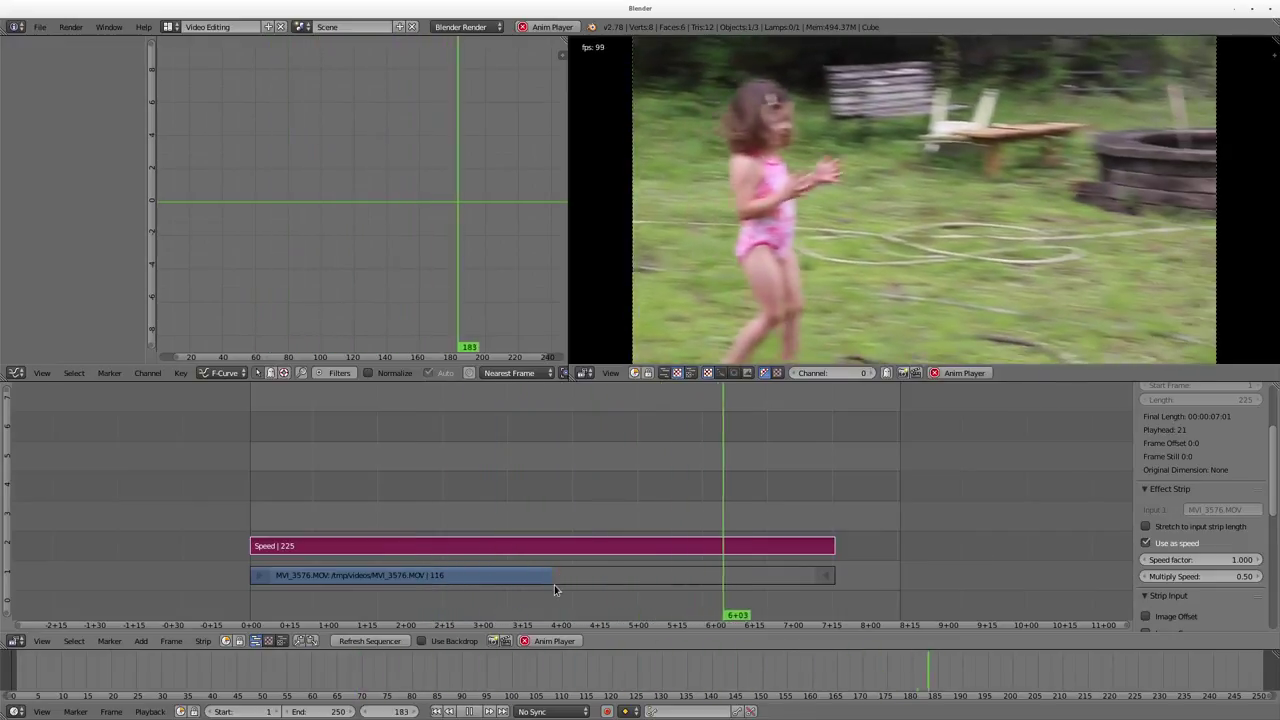
Drag the movie strip's end out so both strips span 254 frames
right_click(825, 576)
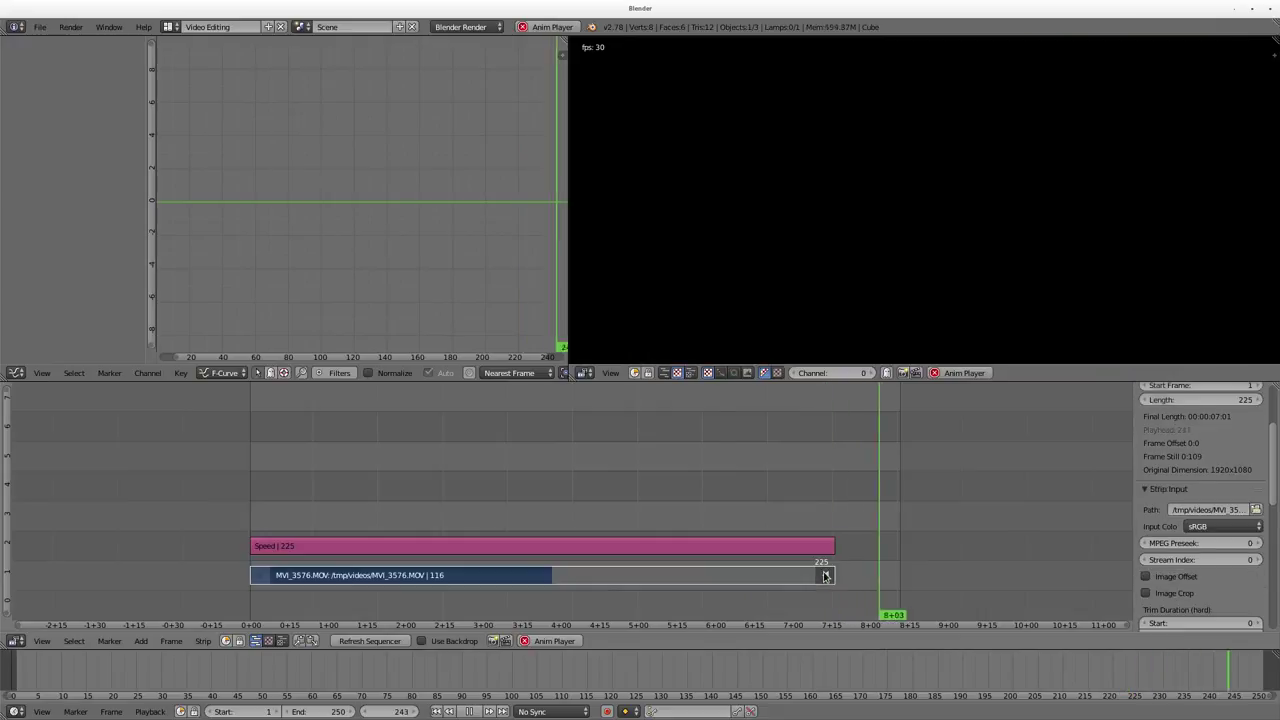
right_drag(825, 576, 903, 576)
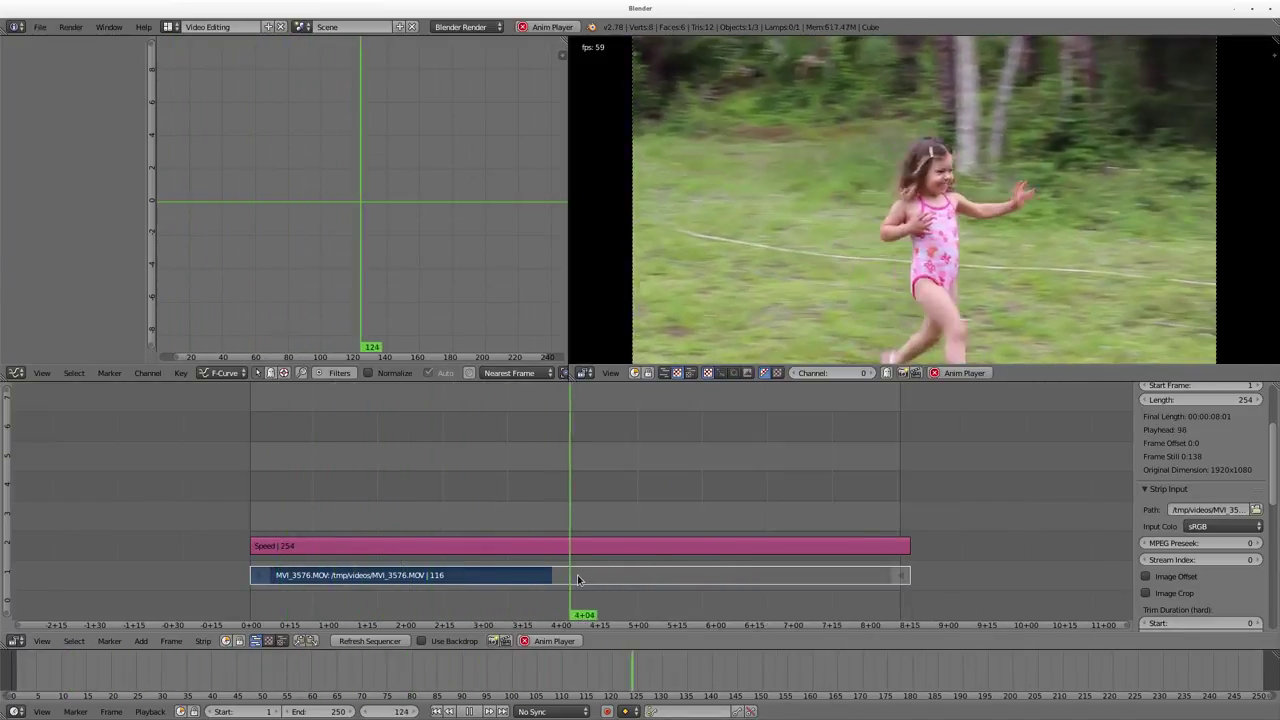
Stop playback, add a Speed Control strip, and confirm the Speed strip keeps Multiply Speed 0.50
key(Escape)
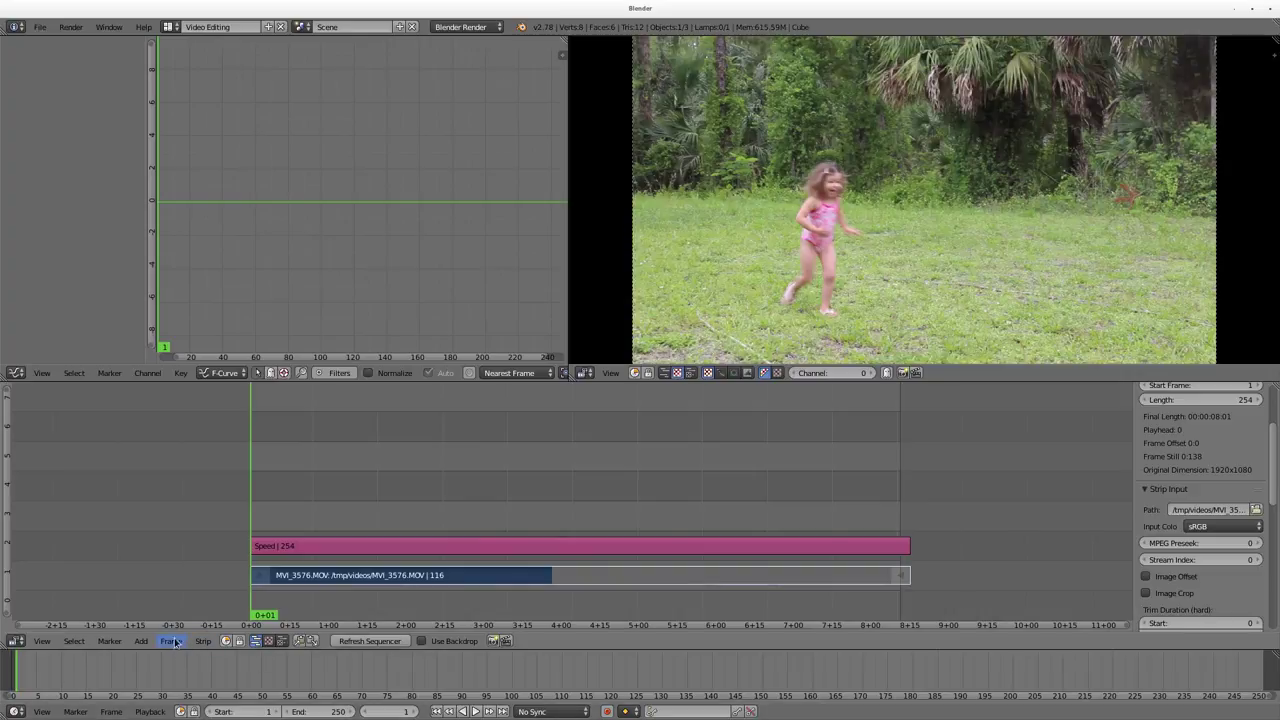
click(143, 641)
mouse_move(185, 547)
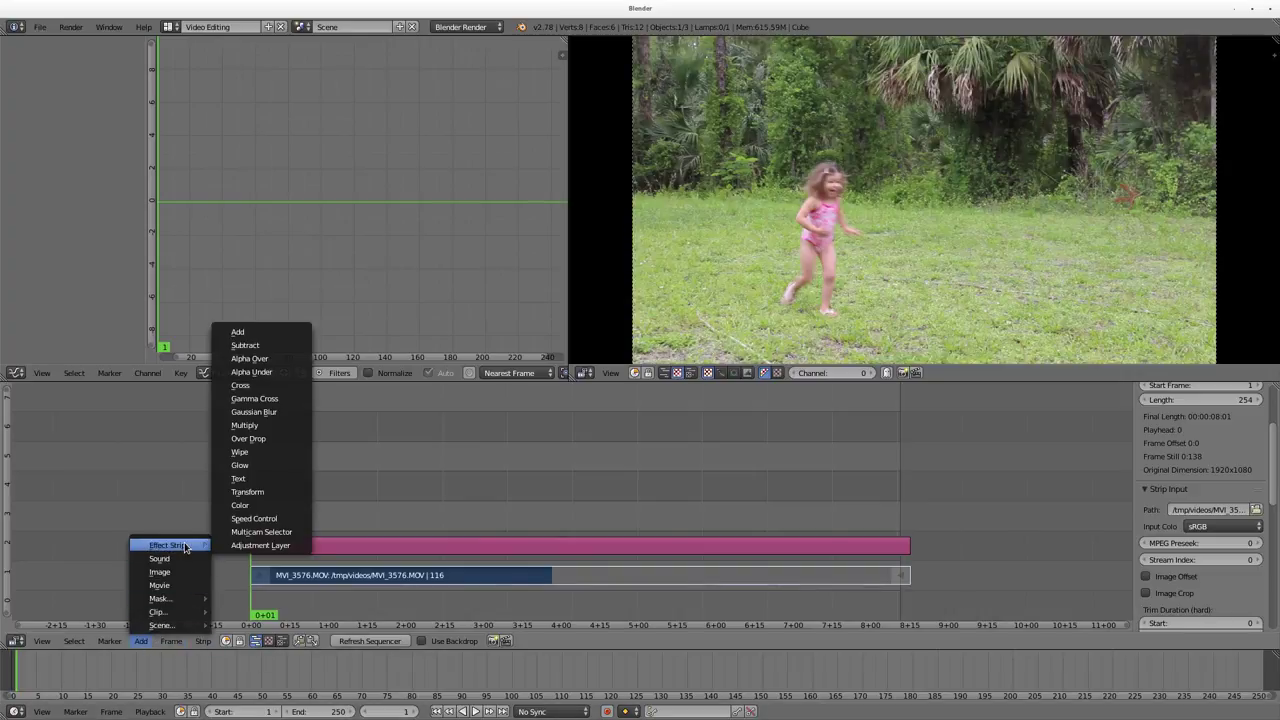
click(254, 518)
click(700, 546)
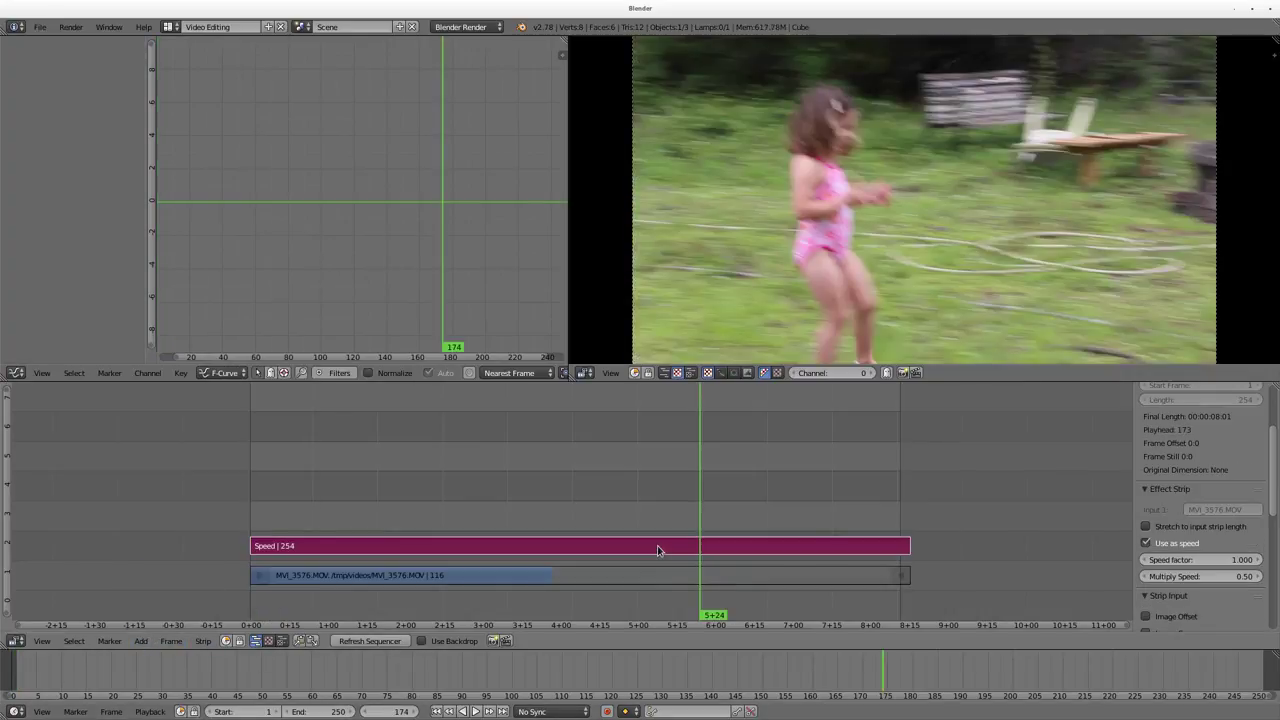
scroll(1205, 518, down, 2)
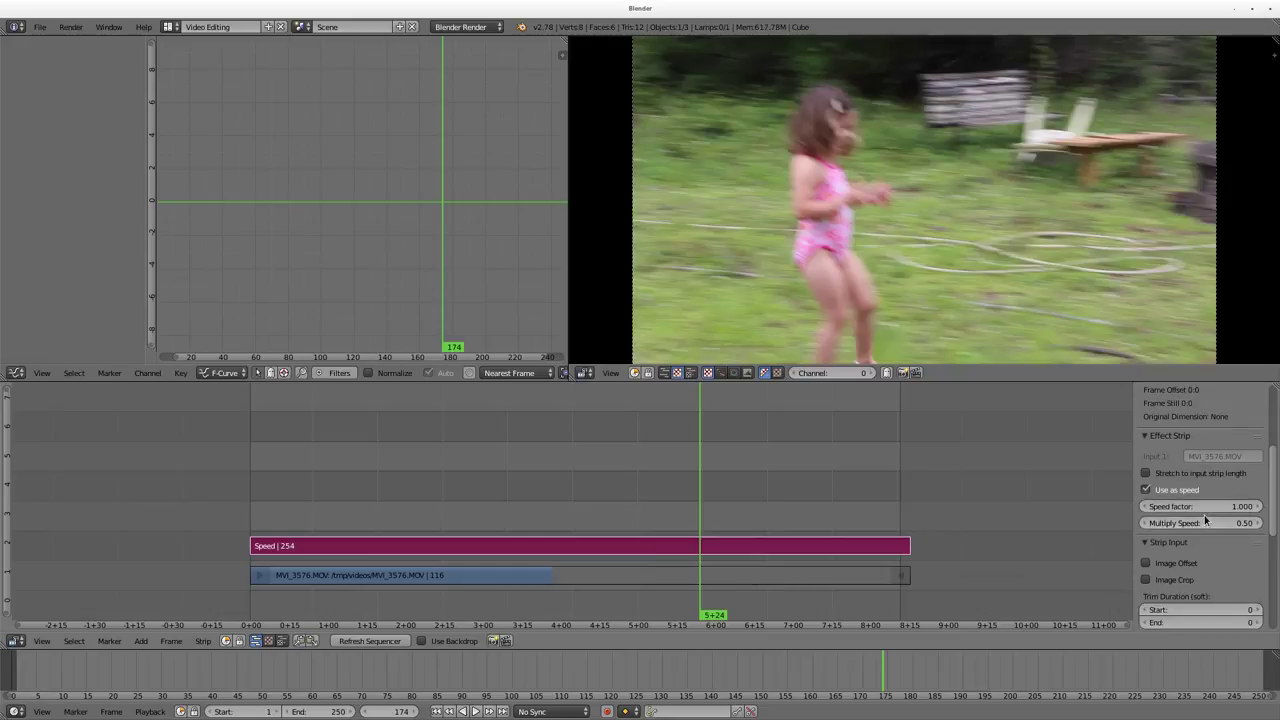